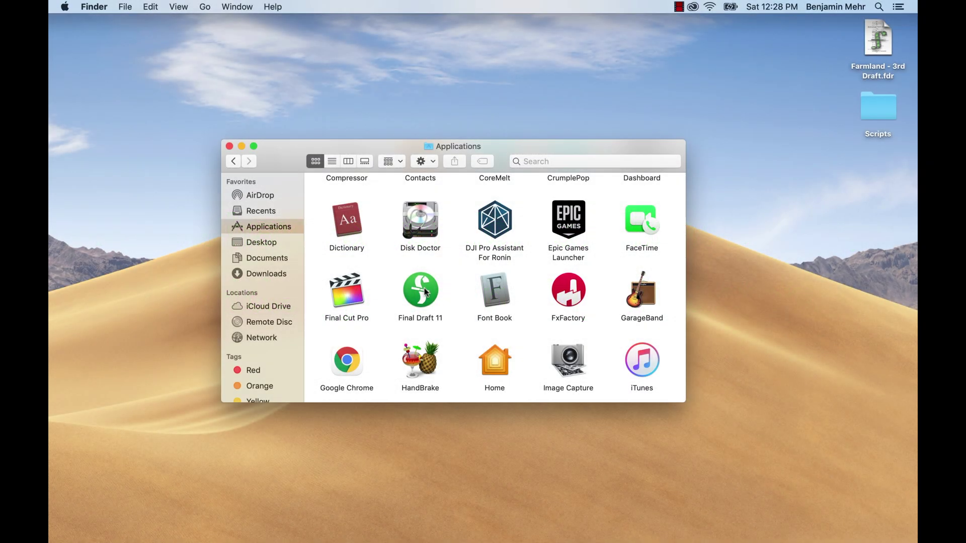
# - Launch Final Draft 11, deactivate its licence through Help > Deactivate, then quit the app
pyautogui.doubleClick(424, 291)
pyautogui.doubleClick(569, 29)
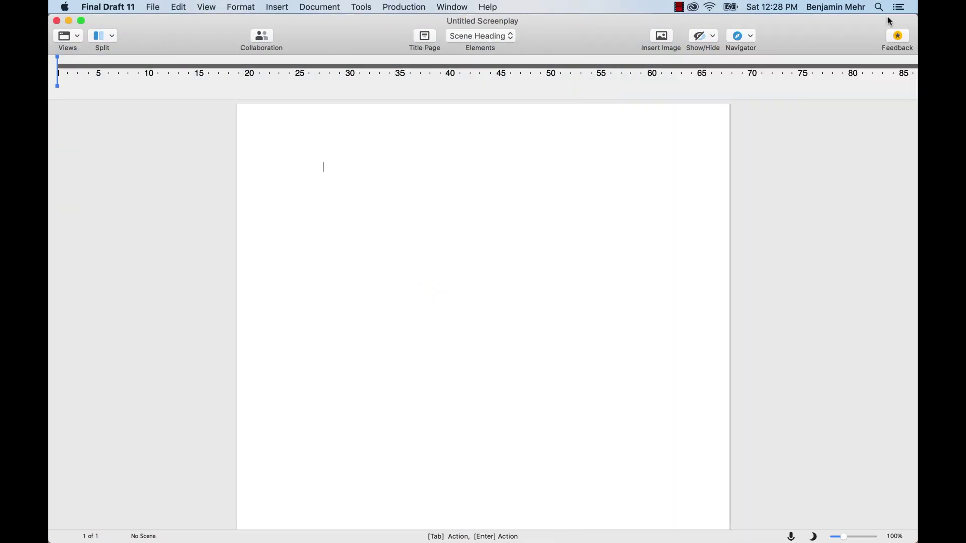
pyautogui.click(501, 8)
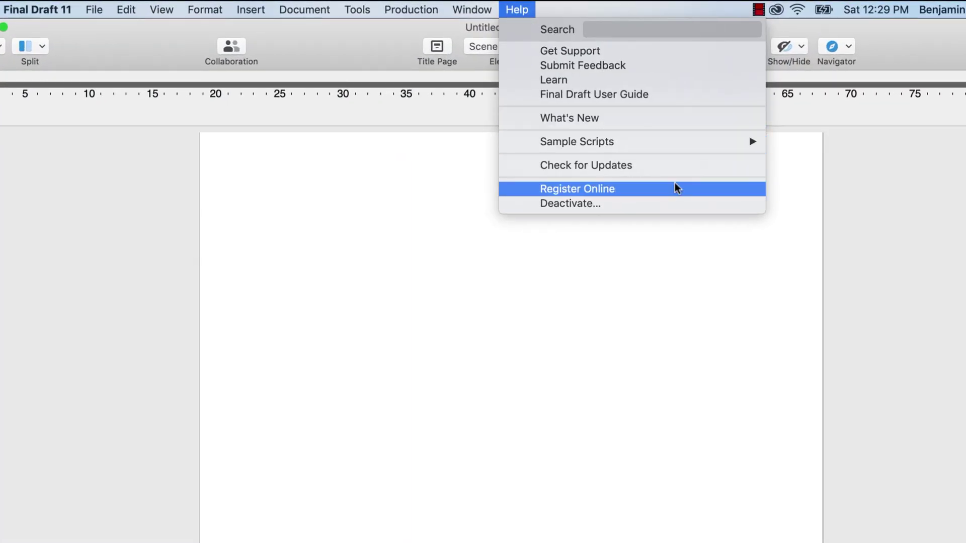
pyautogui.click(698, 203)
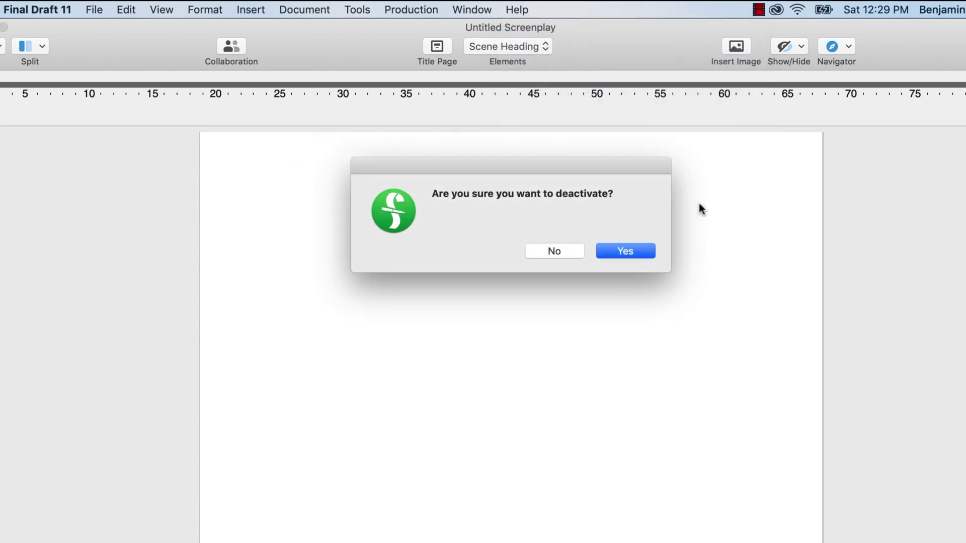
pyautogui.click(646, 248)
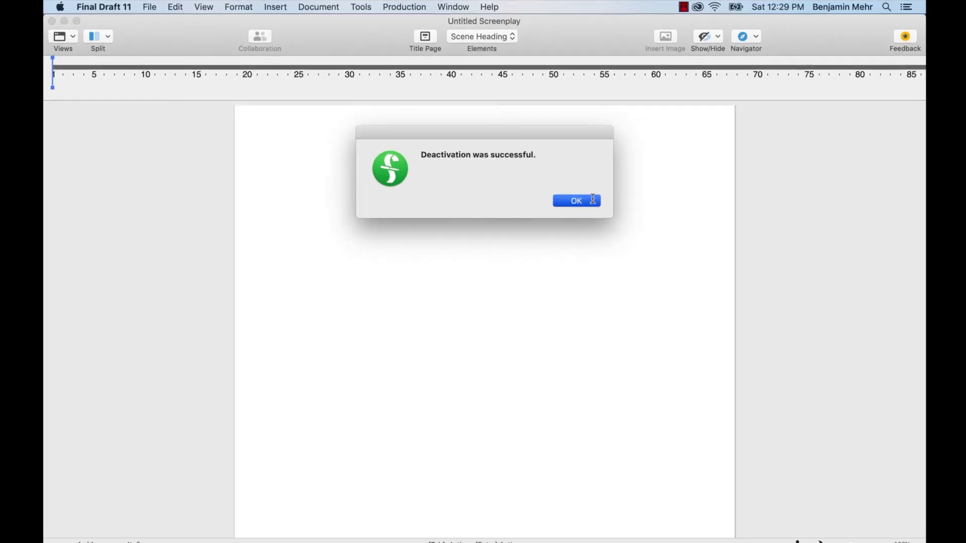
pyautogui.click(643, 250)
pyautogui.click(126, 7)
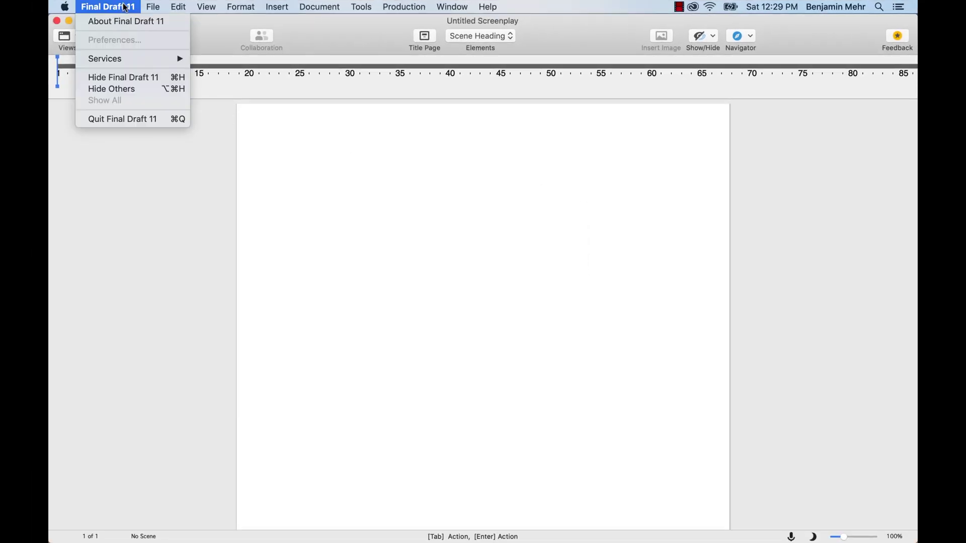
pyautogui.click(171, 119)
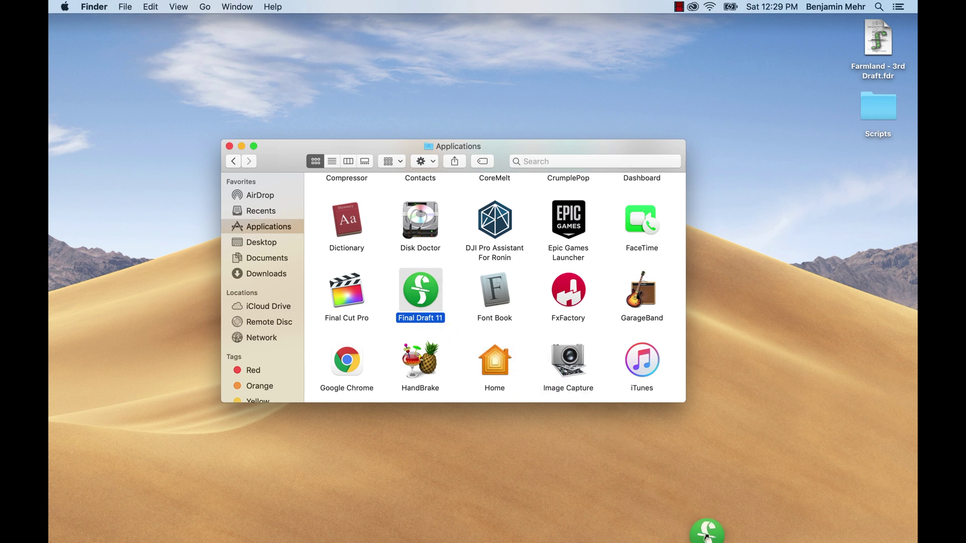
# - Drag Final Draft 11 into the Dock's Trash and permanently empty the Trash
pyautogui.moveTo(706, 538); pyautogui.dragTo(713, 540)
pyautogui.moveTo(866, 540); pyautogui.dragTo(880, 536)
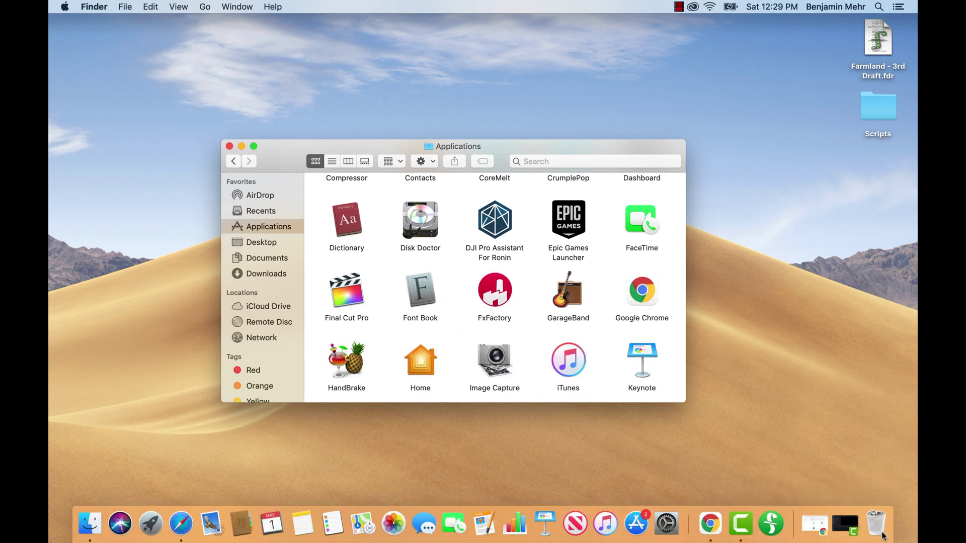
pyautogui.click(875, 525)
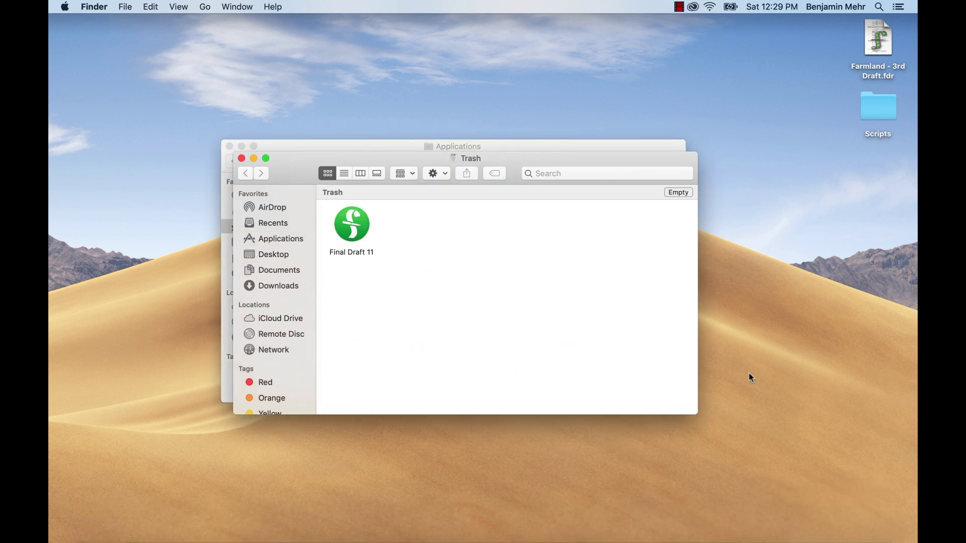
pyautogui.click(678, 193)
pyautogui.click(583, 198)
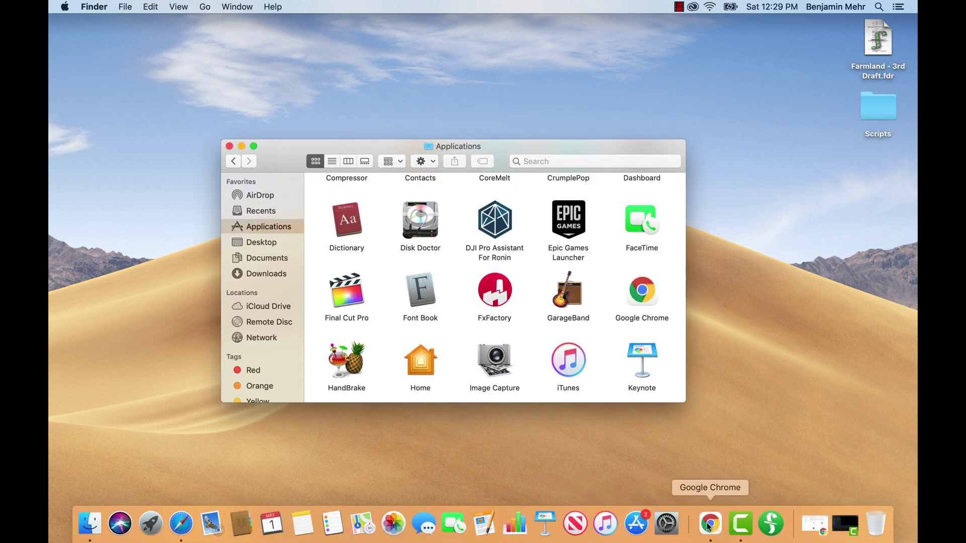
pyautogui.click(734, 523)
# - Go to the Final Draft 12 for Mac installer page and open Applications from the installer
pyautogui.scroll(-5, 620, 429)
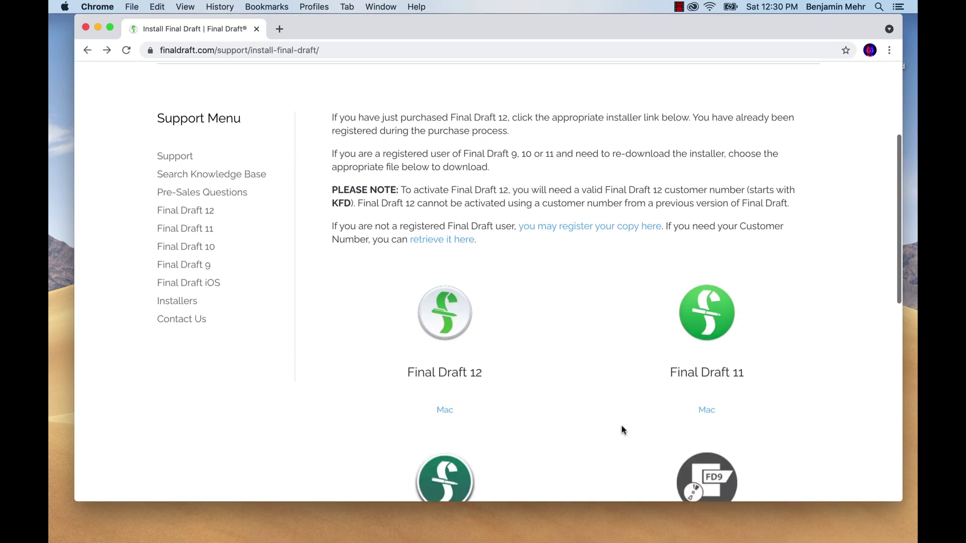
pyautogui.click(448, 367)
pyautogui.scroll(-10, 450, 369)
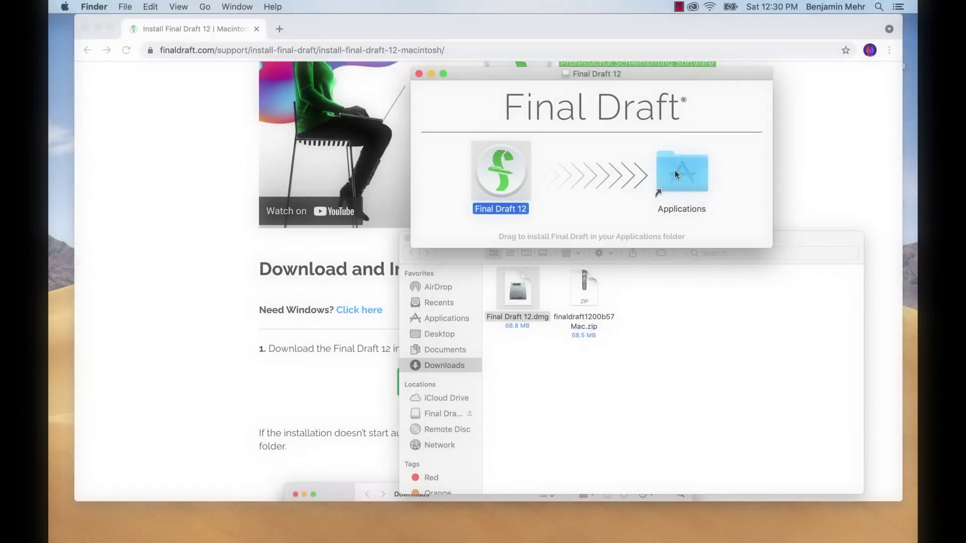
pyautogui.doubleClick(675, 170)
# - Confirm Final Draft 12 is installed, then close the installer and tidy the open windows
pyautogui.click(431, 296)
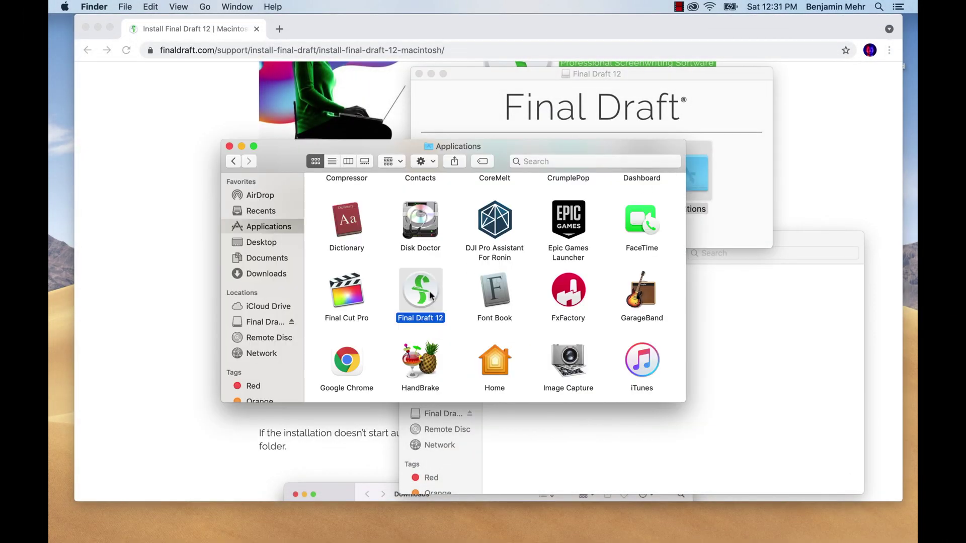
pyautogui.click(230, 146)
pyautogui.click(418, 73)
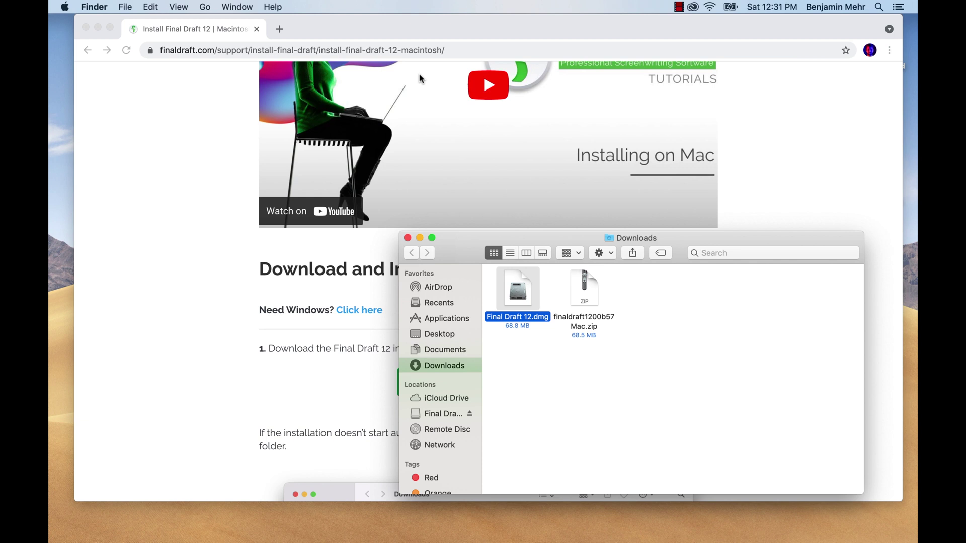
pyautogui.click(98, 27)
pyautogui.moveTo(441, 252); pyautogui.dragTo(259, 189)
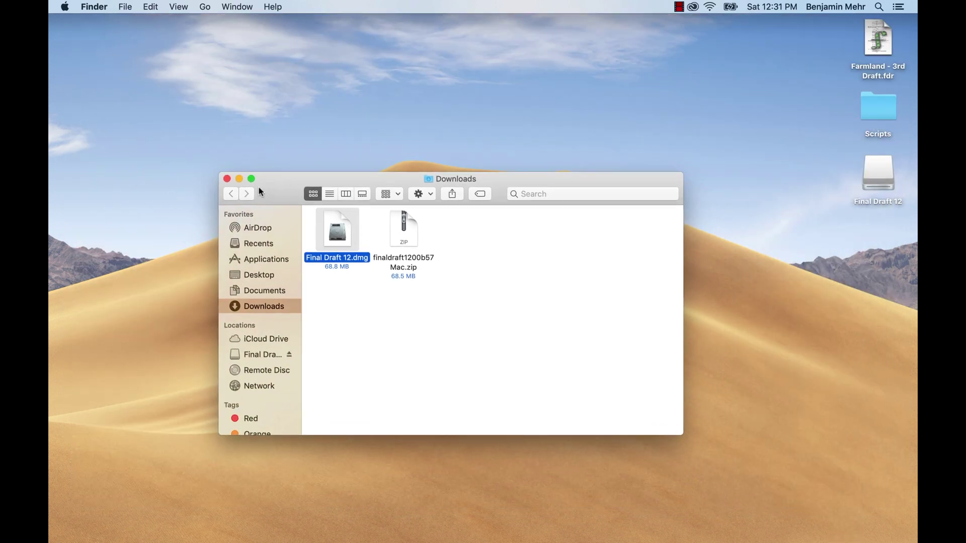
# - Add Final Draft 12 to the Dock and place an alias of it on the desktop
pyautogui.click(287, 255)
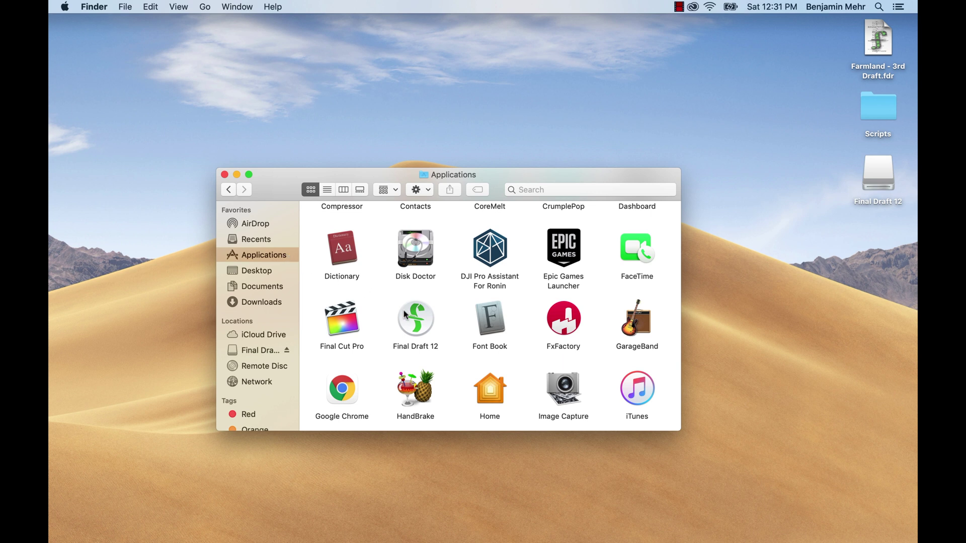
pyautogui.moveTo(412, 316); pyautogui.dragTo(501, 523)
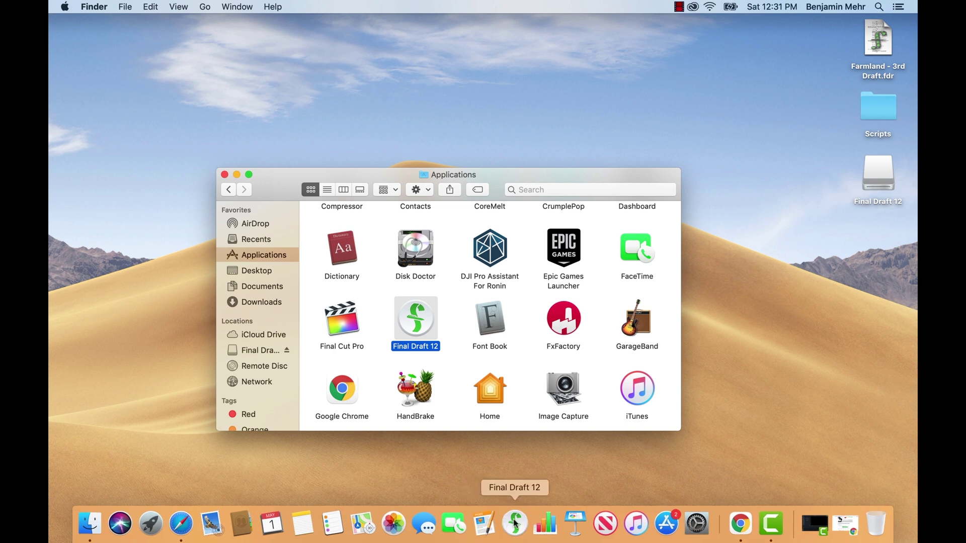
pyautogui.rightClick(421, 325)
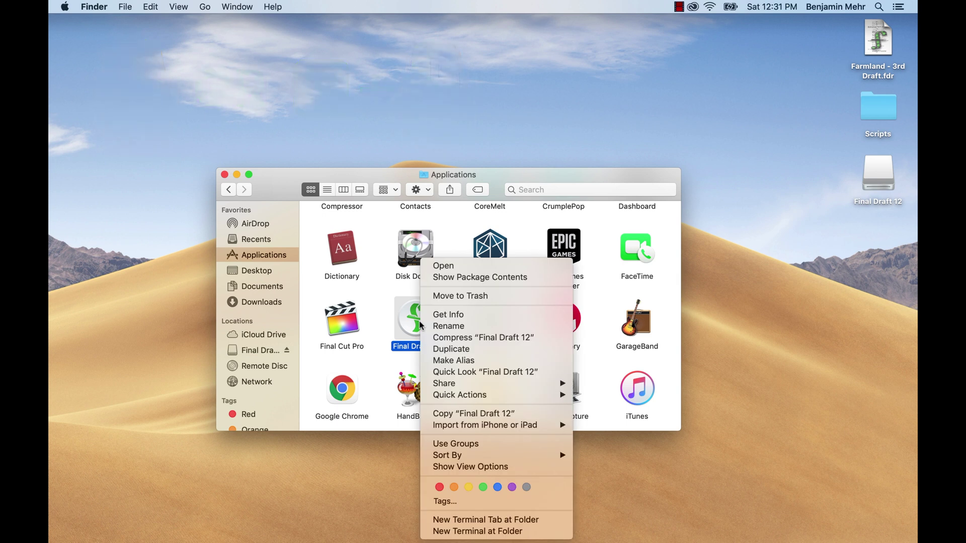
pyautogui.click(499, 360)
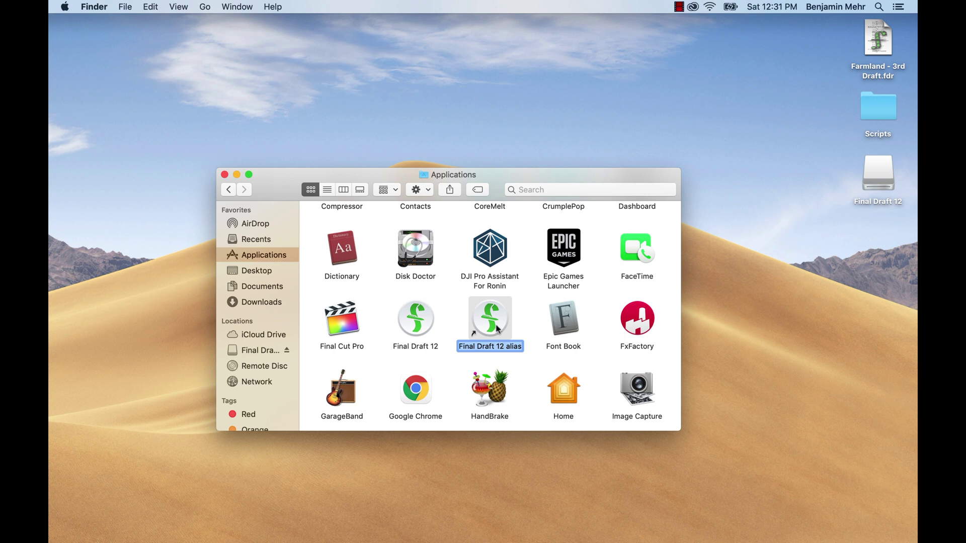
pyautogui.moveTo(496, 328); pyautogui.dragTo(279, 277)
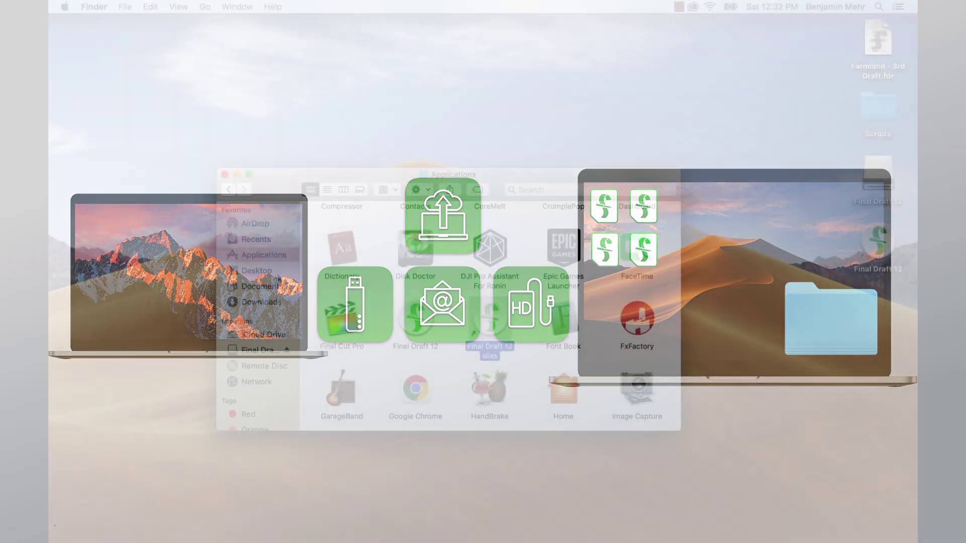
# - Open mossy1 from the Scripts folder, reopen it via File > Open, then close it
pyautogui.doubleClick(879, 113)
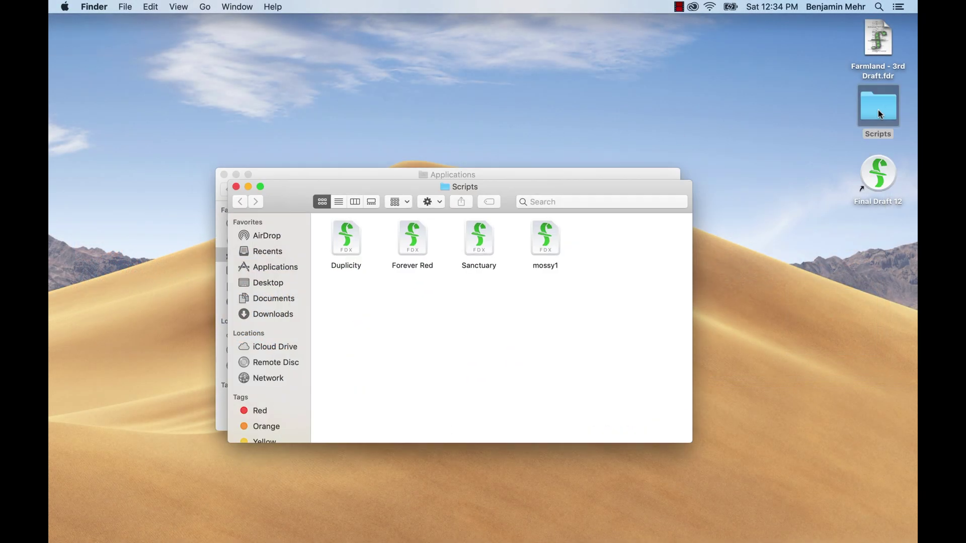
pyautogui.doubleClick(552, 246)
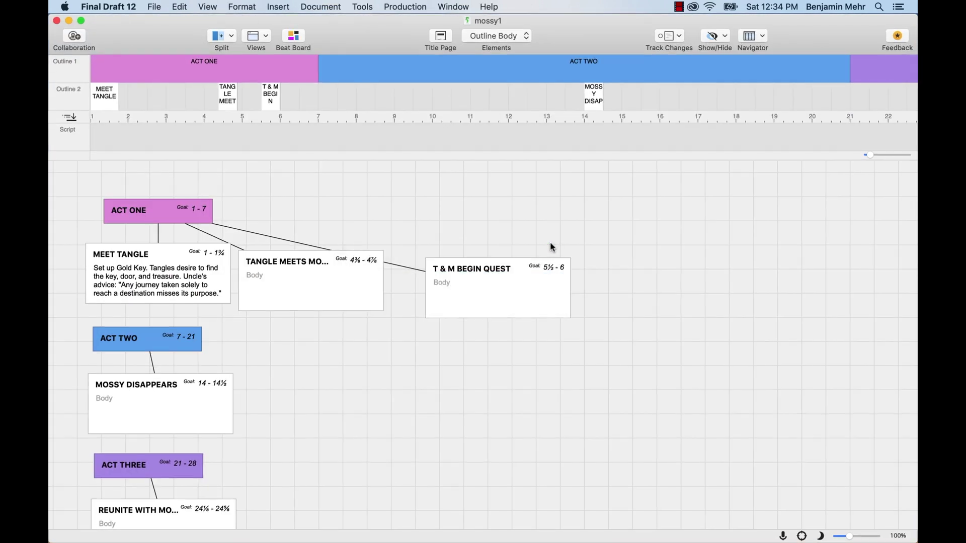
pyautogui.click(154, 8)
pyautogui.click(203, 44)
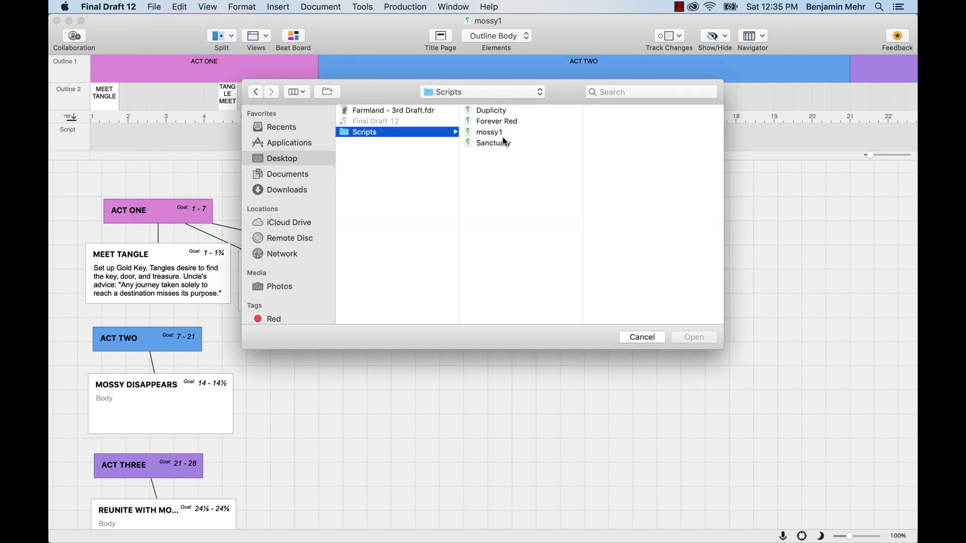
pyautogui.doubleClick(501, 134)
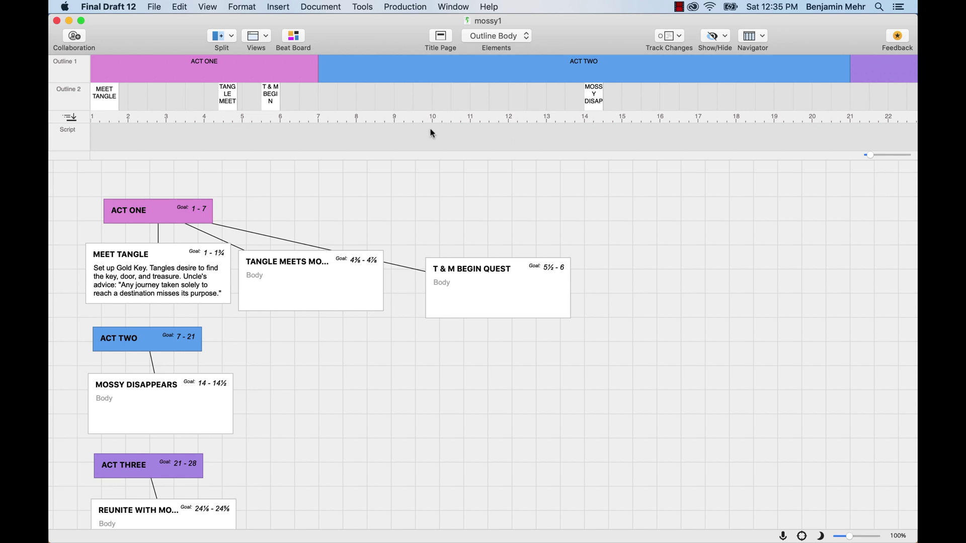
pyautogui.click(57, 21)
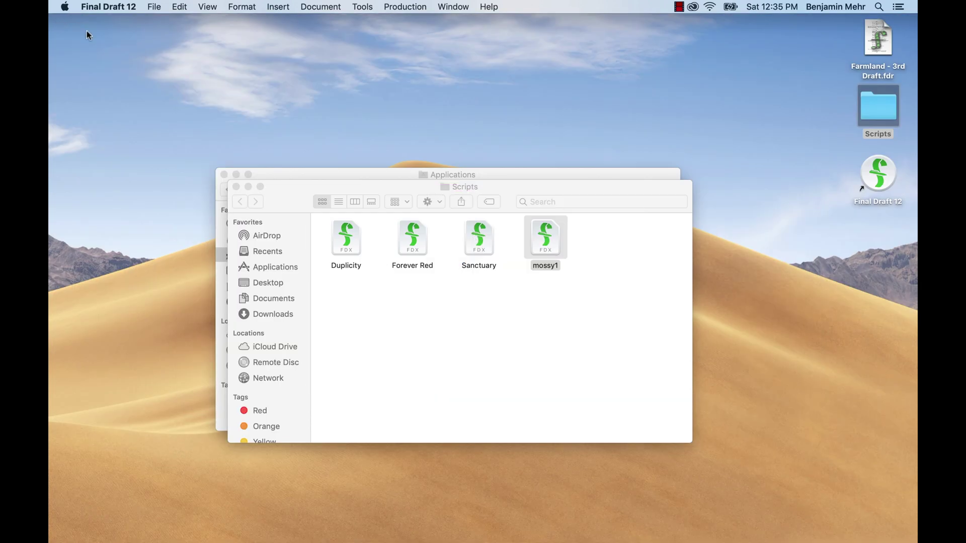
# - Open Farmland - 3rd Draft.fdr, accept the older-format notice, and quit Final Draft 12 without saving
pyautogui.click(595, 182)
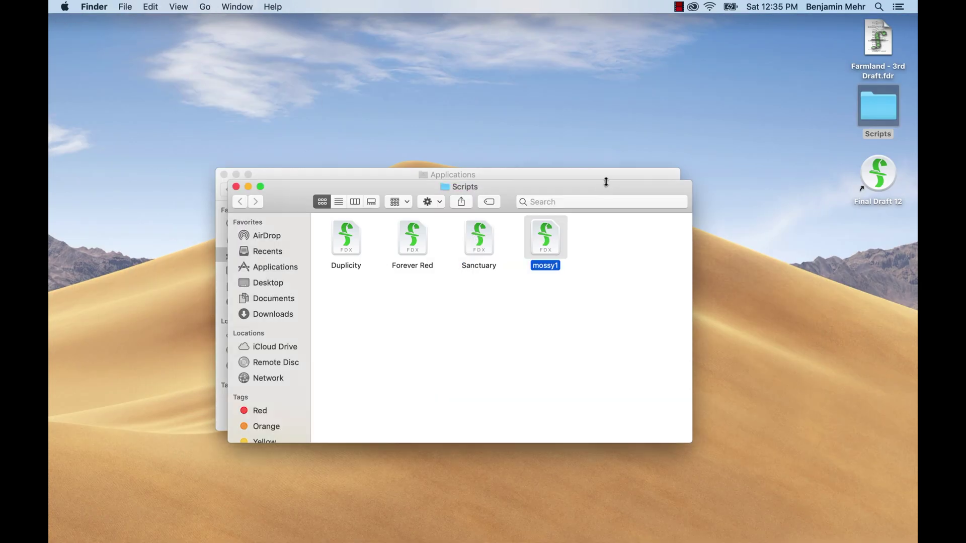
pyautogui.doubleClick(879, 48)
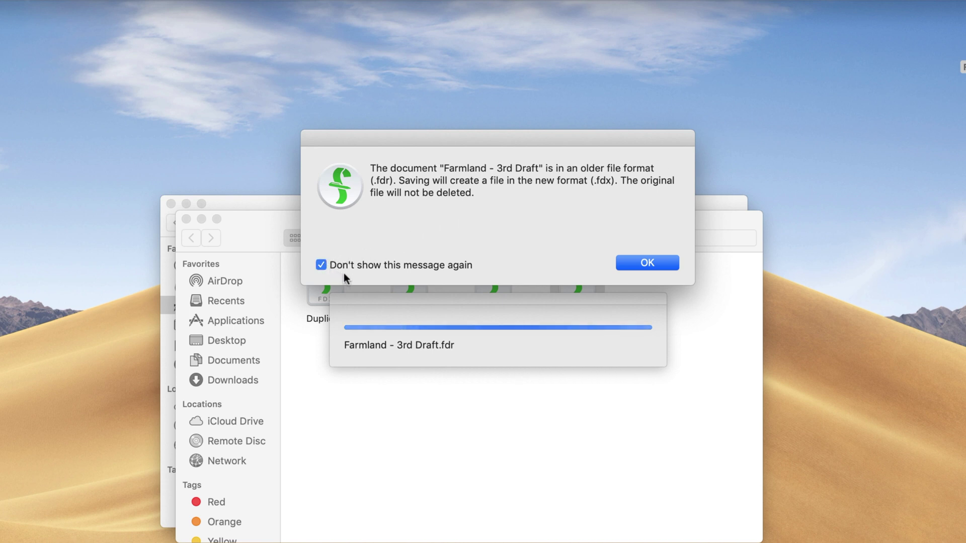
pyautogui.click(617, 257)
pyautogui.click(112, 6)
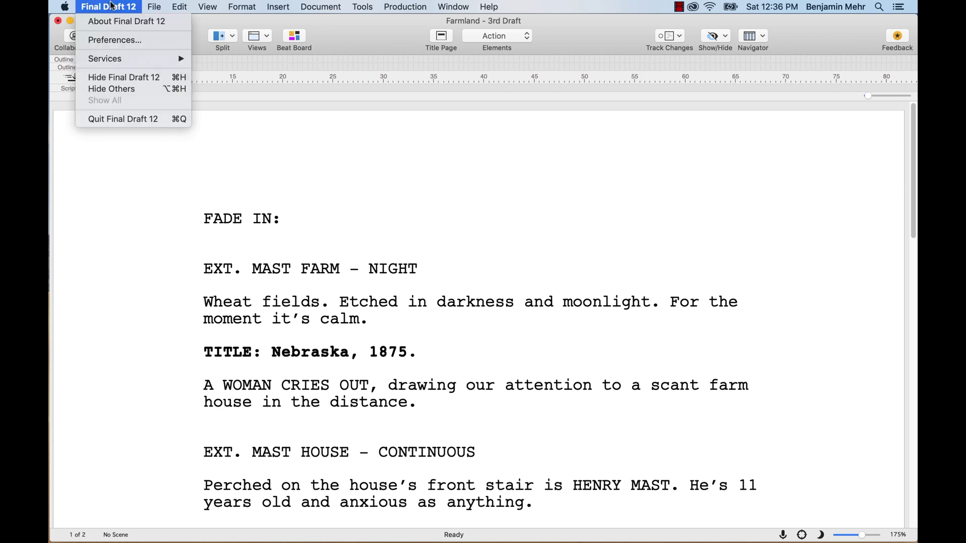
pyautogui.click(180, 120)
pyautogui.click(443, 115)
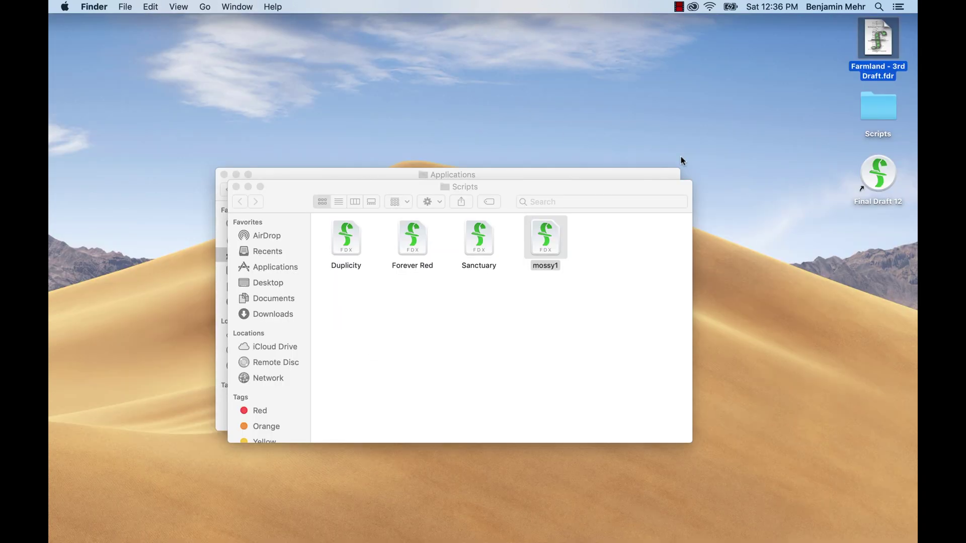
# - Start Final Draft 12 from the Final Draft 12 alias on the desktop
pyautogui.doubleClick(875, 179)
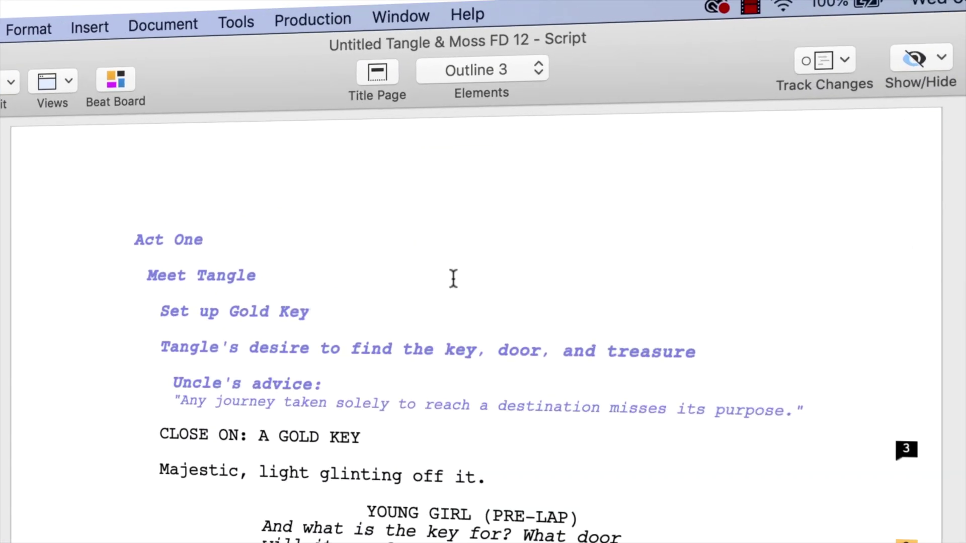
# - Browse the Help menu's support items, such as Get Support and Submit Feedback
pyautogui.click(467, 14)
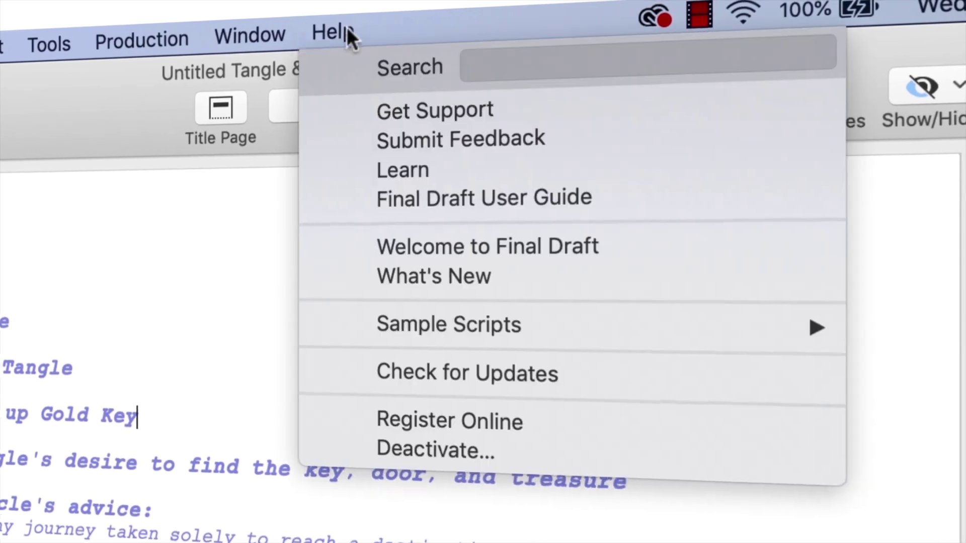
pyautogui.click(646, 135)
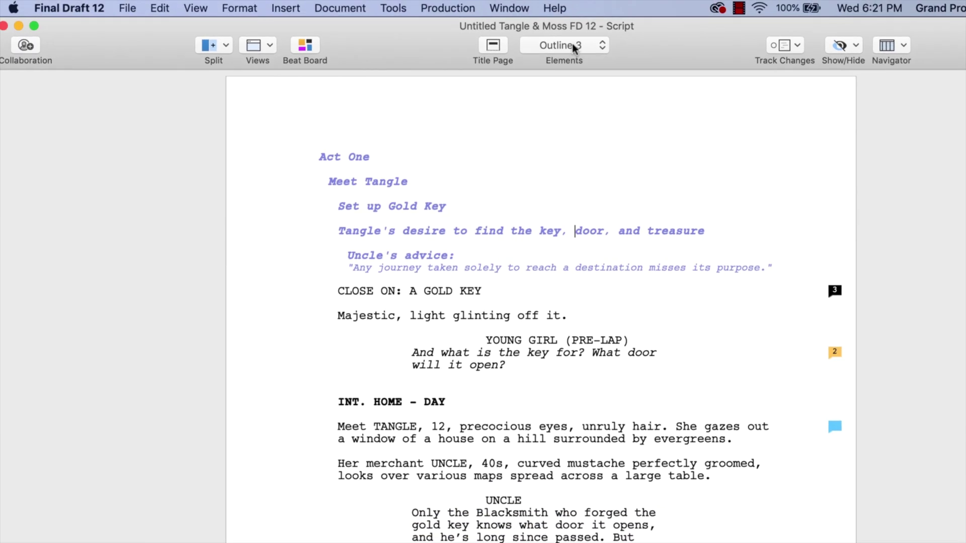
pyautogui.click(554, 8)
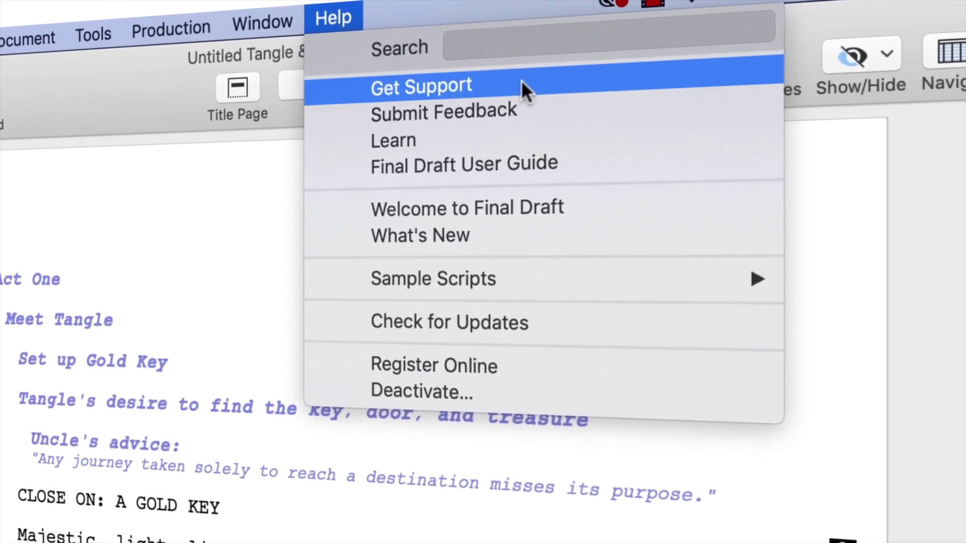